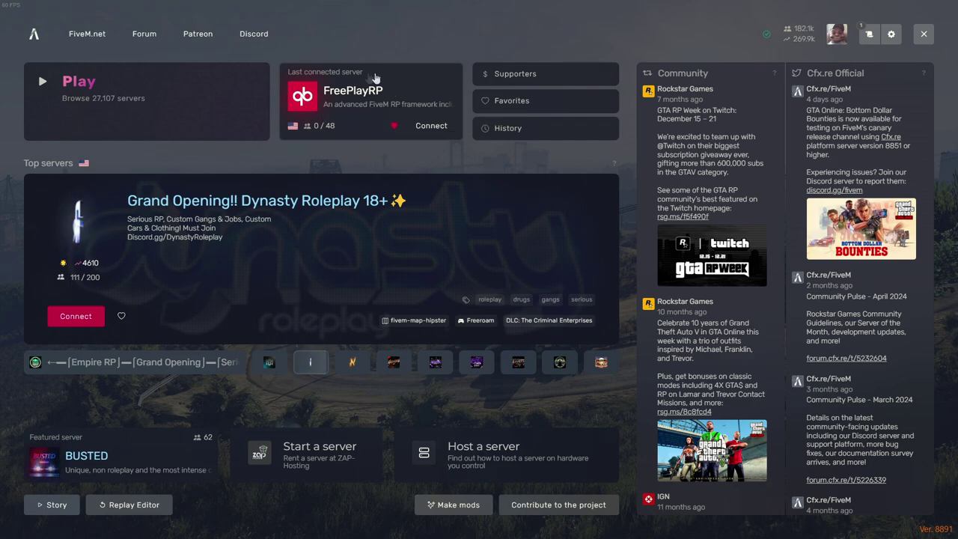
View the details page of the last connected server, FreePlayRP, and close FiveM.
left_click(332, 98)
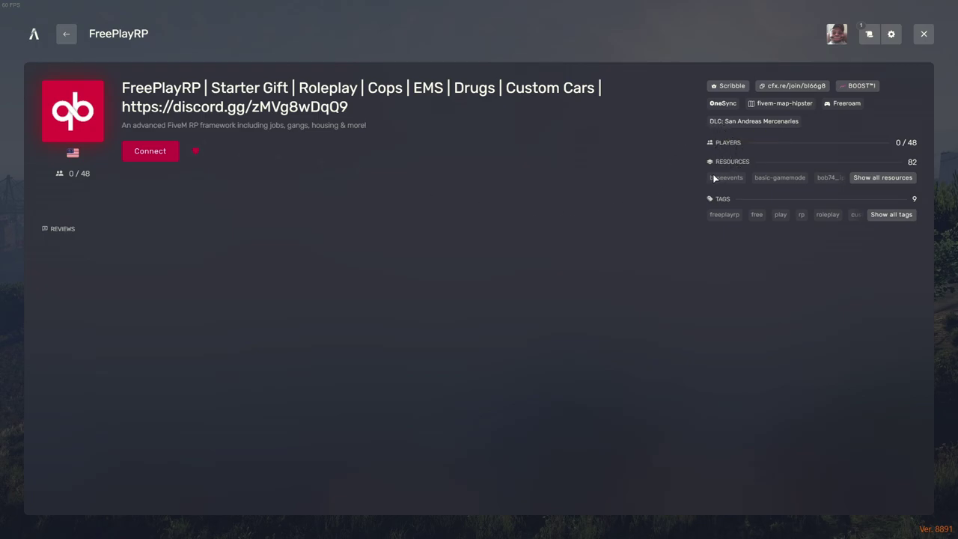
left_click(922, 35)
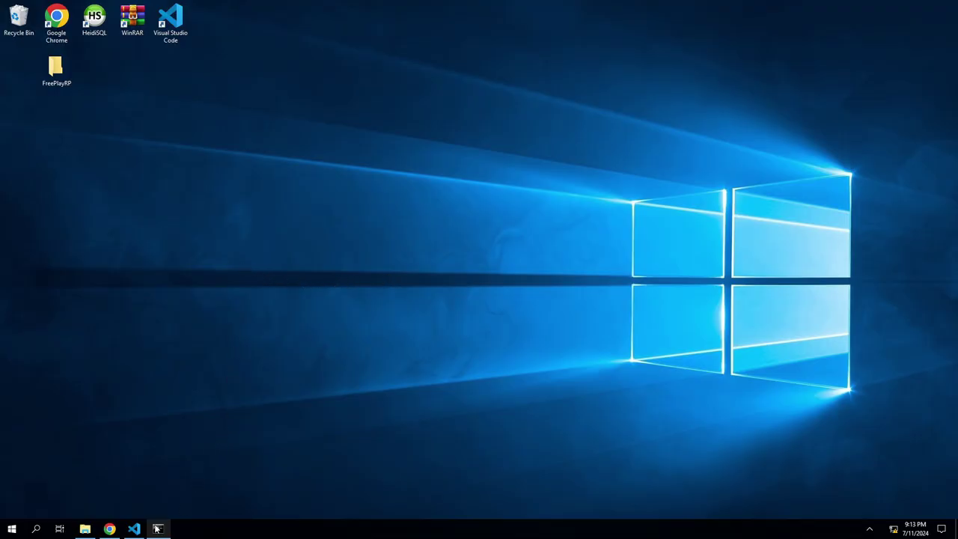
Bring up the running Cfx.re server console for FreePlayRP and close it to stop the server.
mouse_move(157, 530)
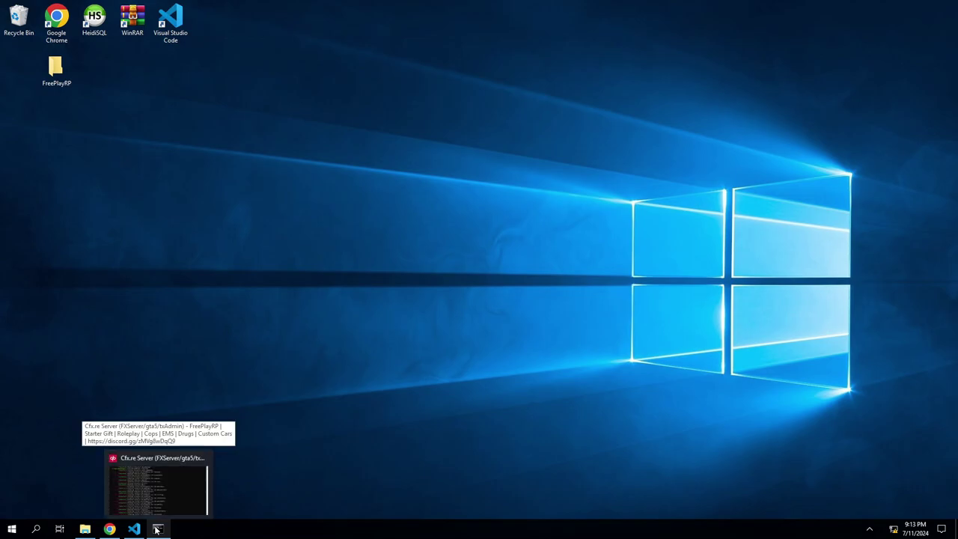
left_click(158, 530)
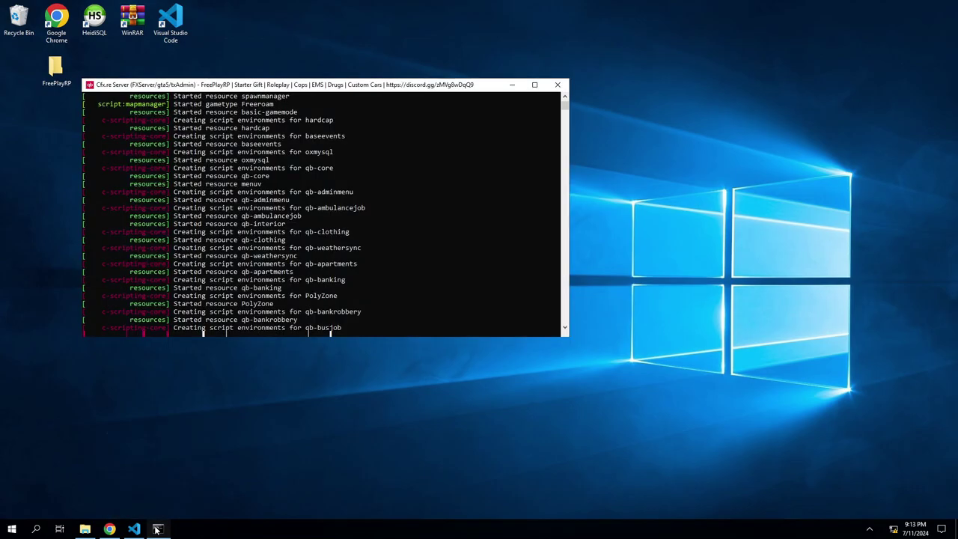
left_click(558, 87)
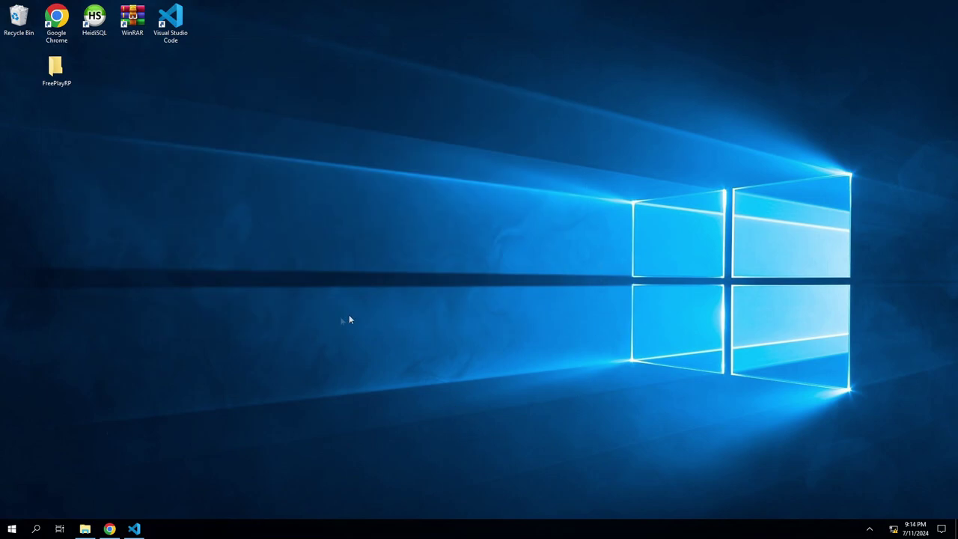
Open the QBCoreFramework_9030DE.base folder inside txData of the desktop's FreePlayRP folder.
double_click(57, 69)
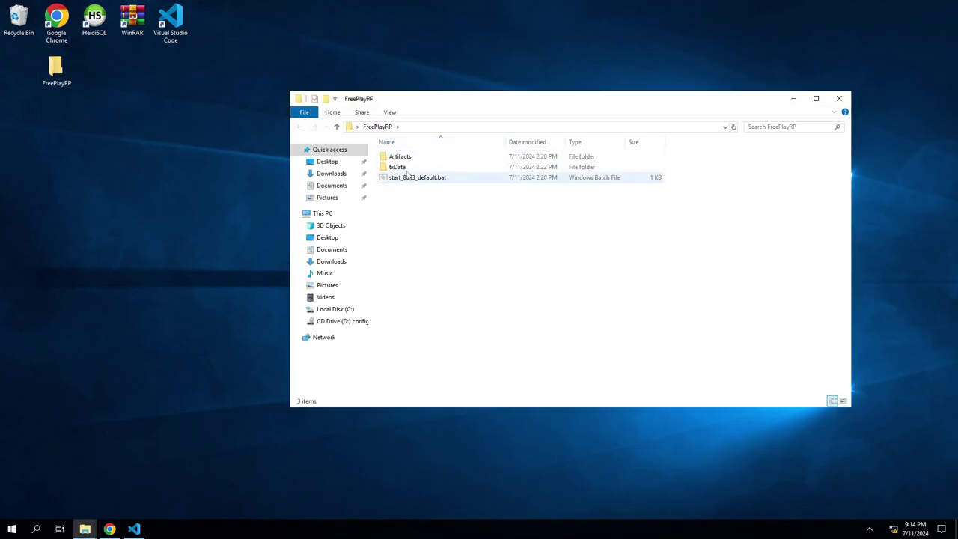
double_click(408, 171)
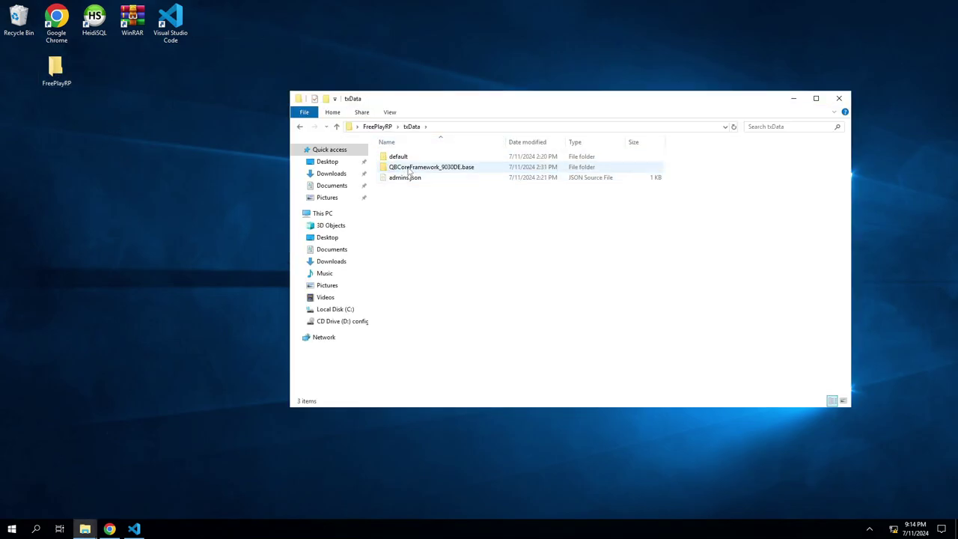
double_click(409, 168)
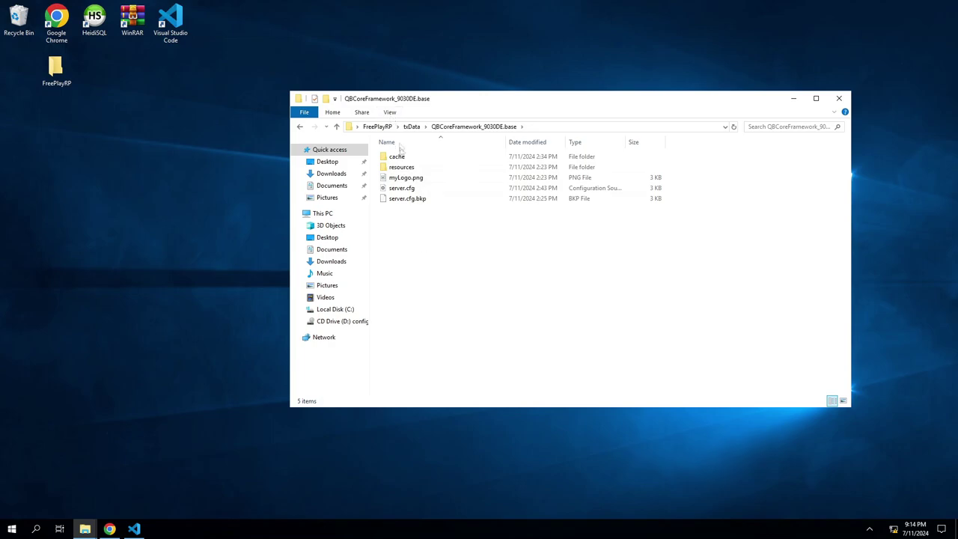
Show the server base folder's contents as large icons and delete the existing myLogo.png.
left_click(390, 113)
left_click(458, 128)
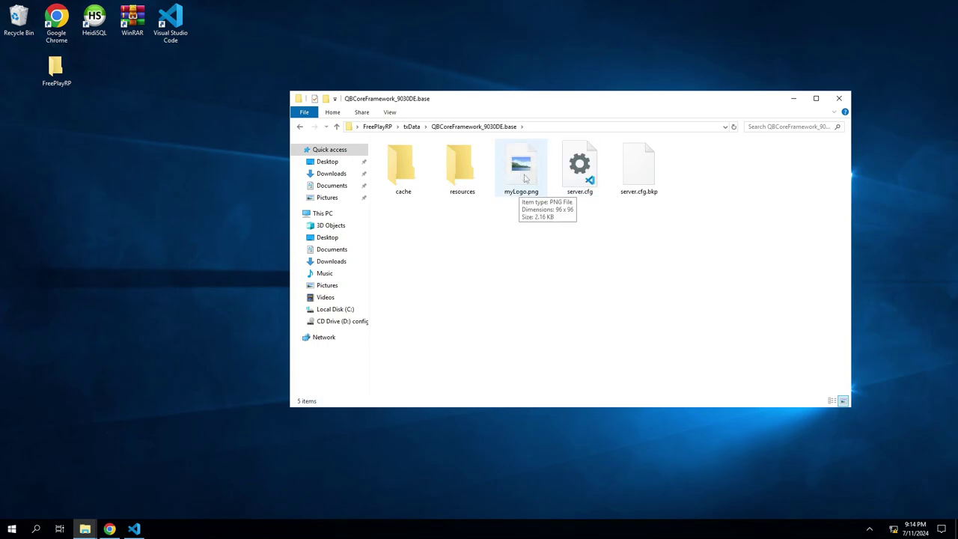
double_click(528, 184)
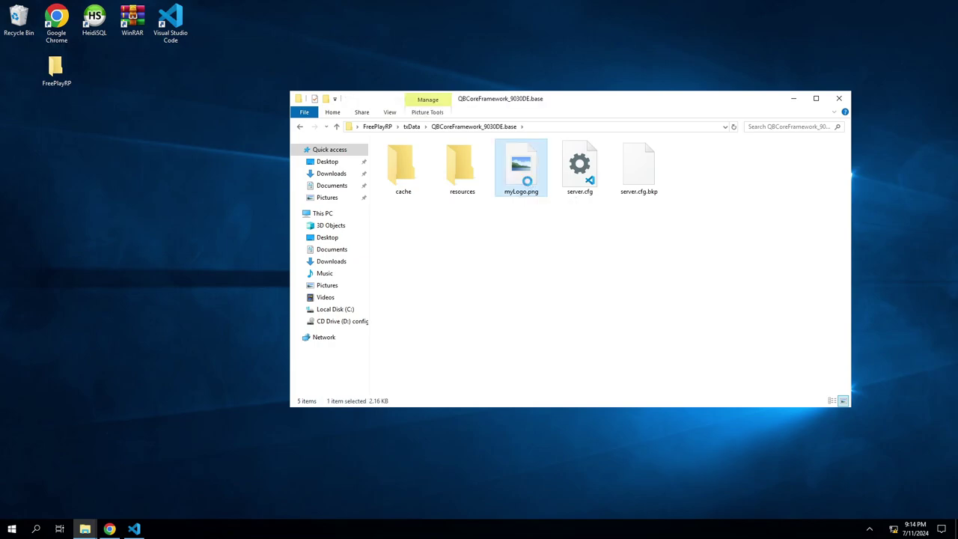
right_click(527, 179)
left_click(565, 420)
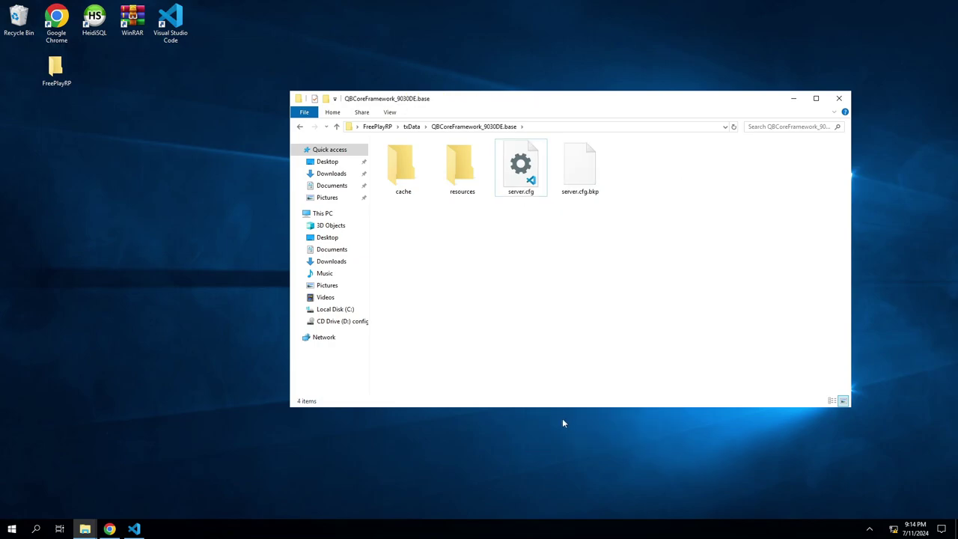
Move the replacement myLogo.png from Downloads into the QBCoreFramework_9030DE.base folder and close the Downloads window.
mouse_move(85, 532)
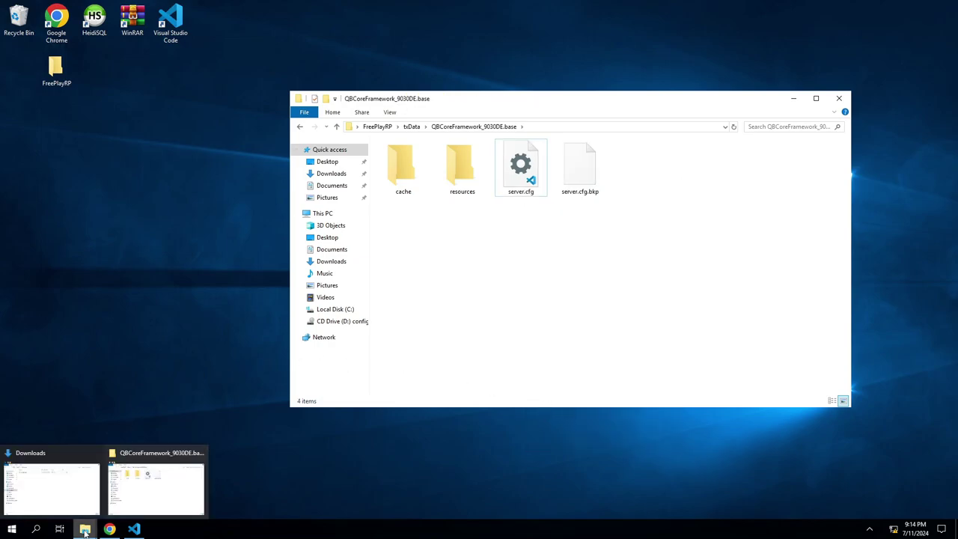
left_click(72, 489)
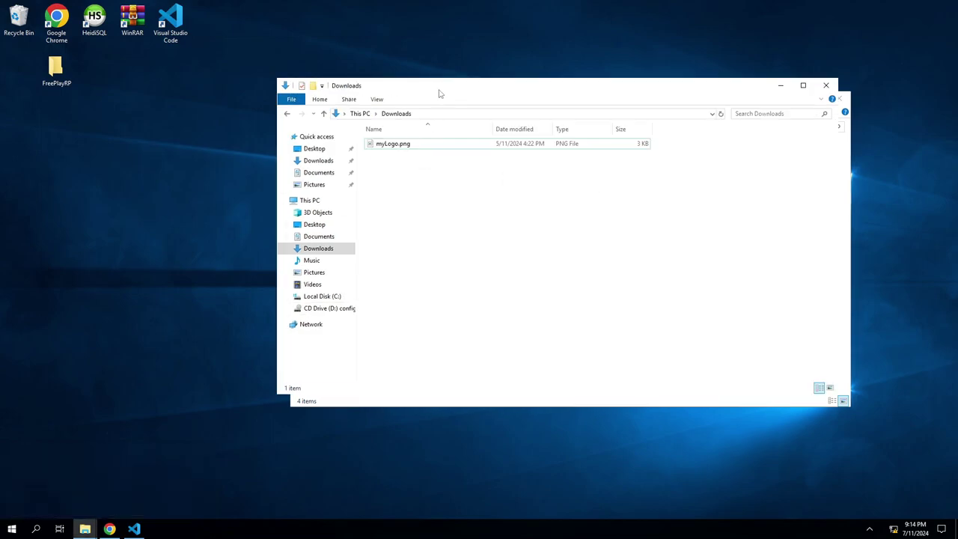
left_click_drag(440, 93, 221, 128)
left_click(166, 182)
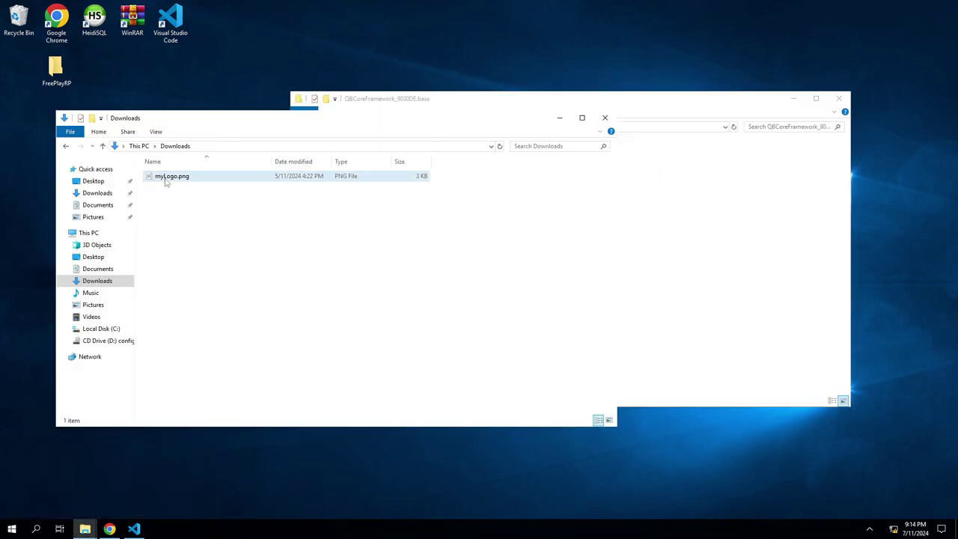
left_click_drag(166, 182, 662, 198)
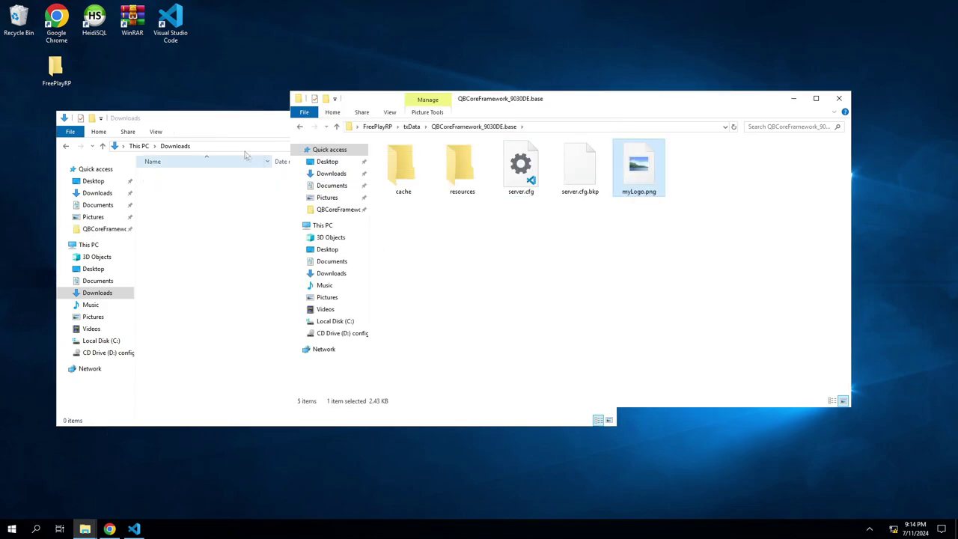
left_click(246, 155)
left_click(603, 118)
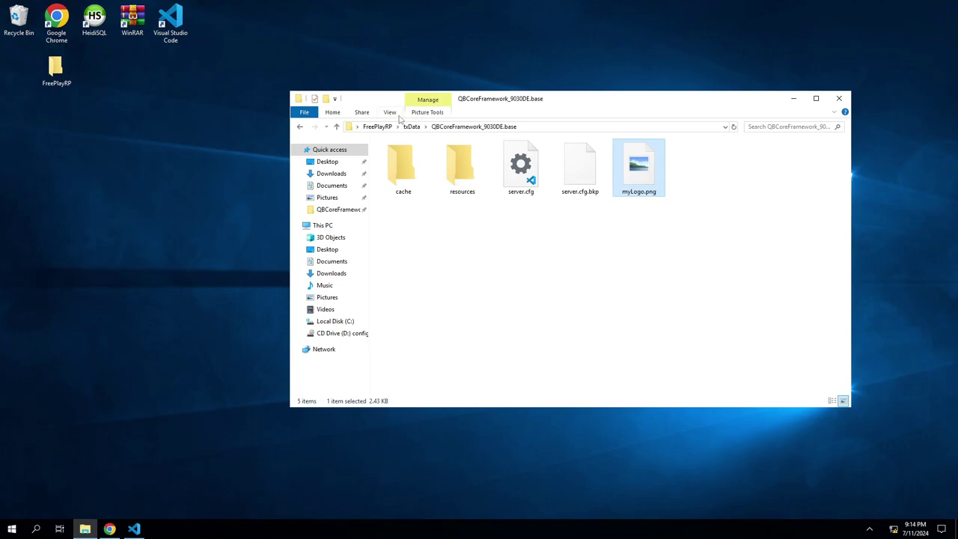
Switch the base folder back to the details layout and open server.cfg in Visual Studio Code.
left_click(389, 112)
left_click(505, 137)
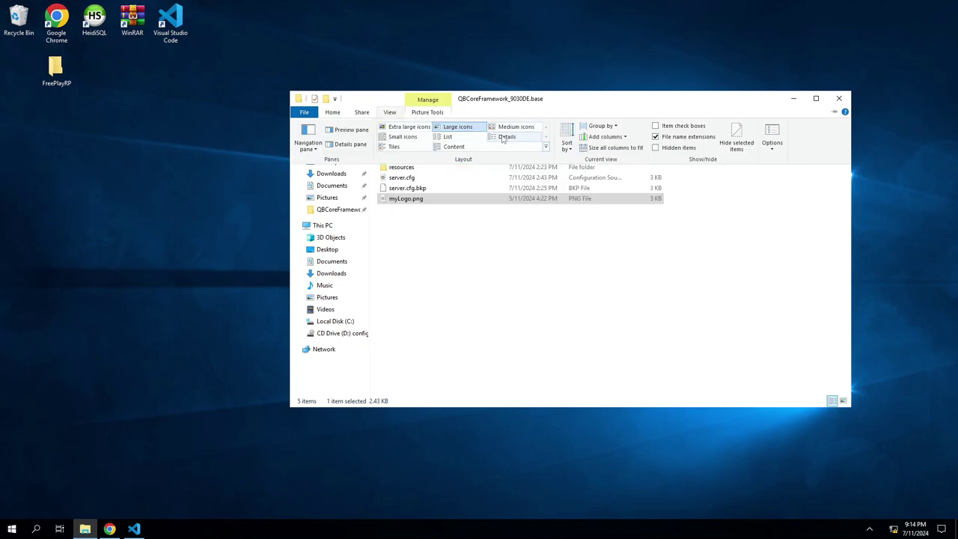
double_click(405, 178)
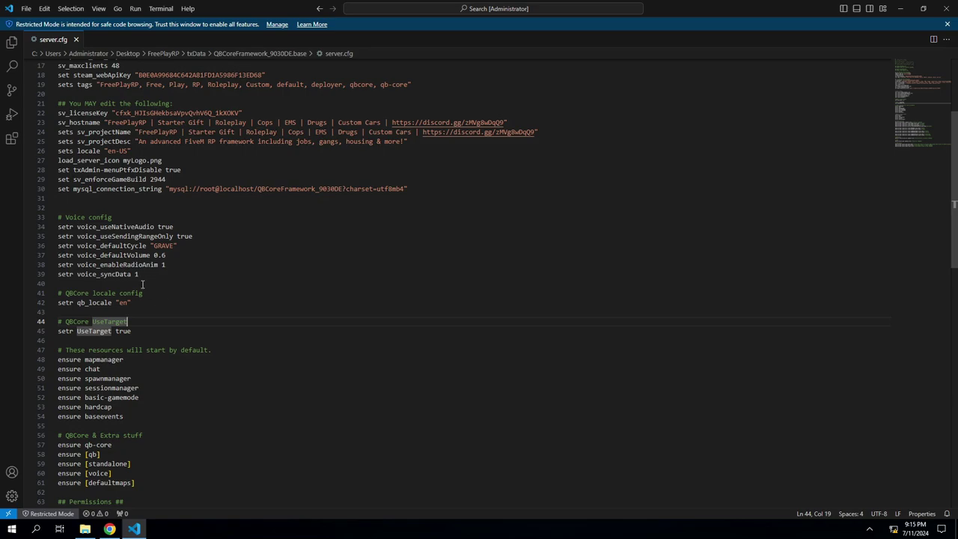
Examine the load_server_icon line and the logo file name it references in server.cfg.
left_click(61, 161)
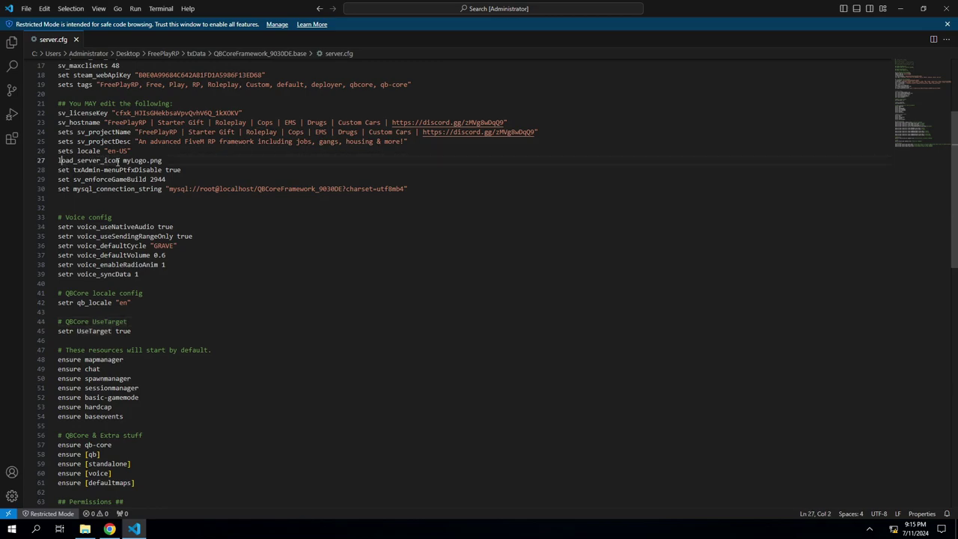
left_click(118, 160, "shift")
left_click_drag(124, 160, 151, 160)
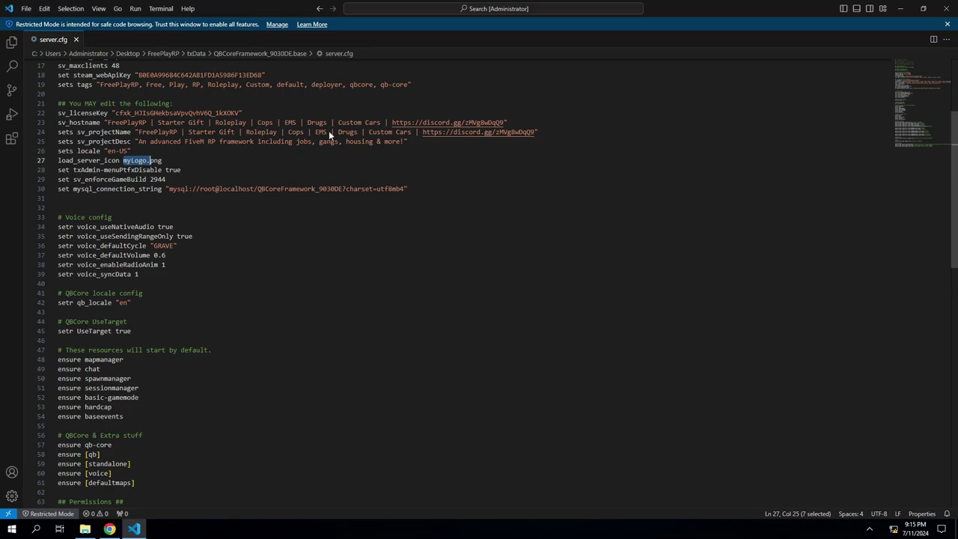
left_click(170, 160)
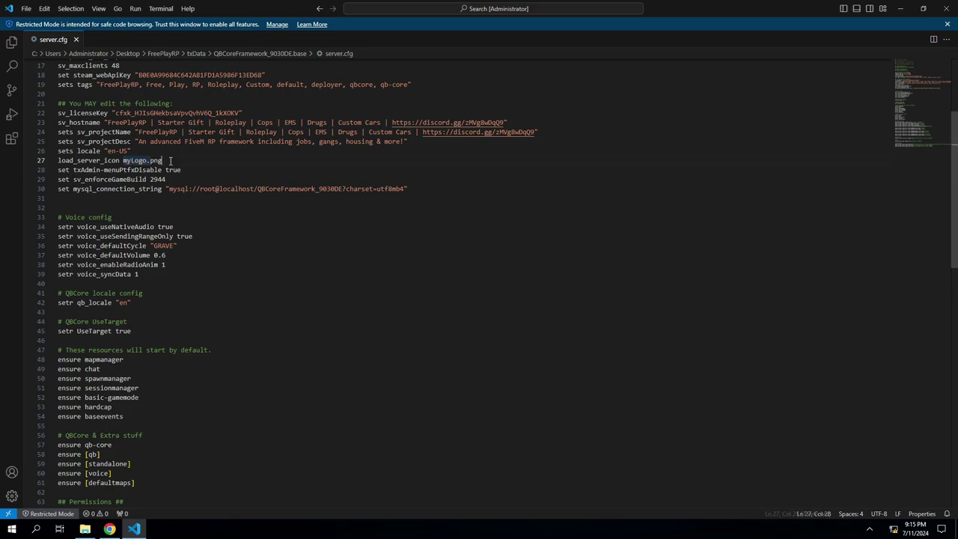
key("Return")
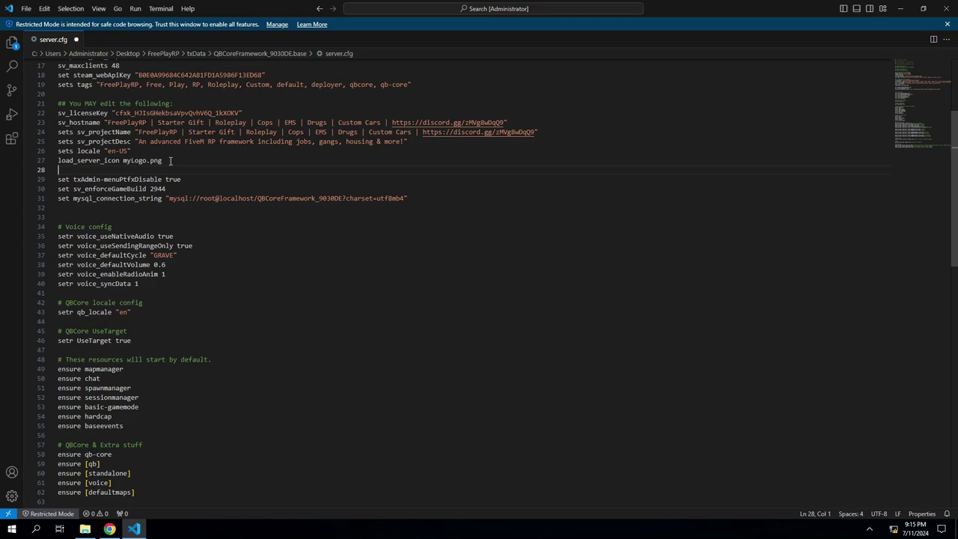
type("sets discrod")
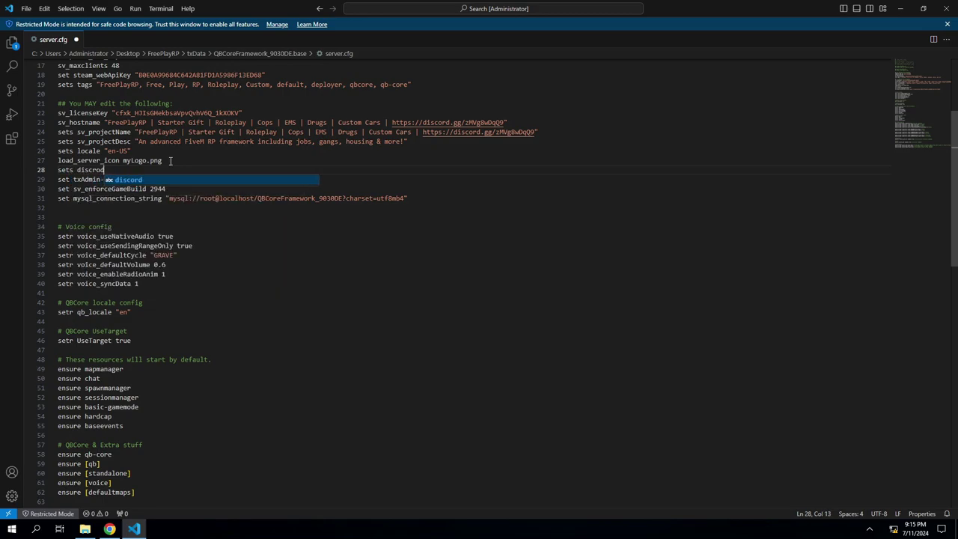
key("BackSpace")
key("BackSpace")
key("BackSpace")
key("BackSpace")
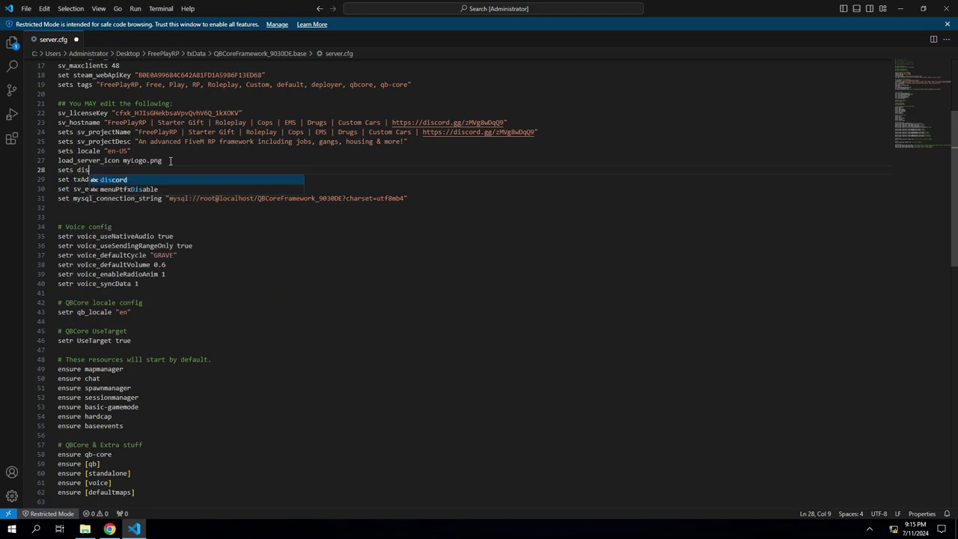
type("cord ")
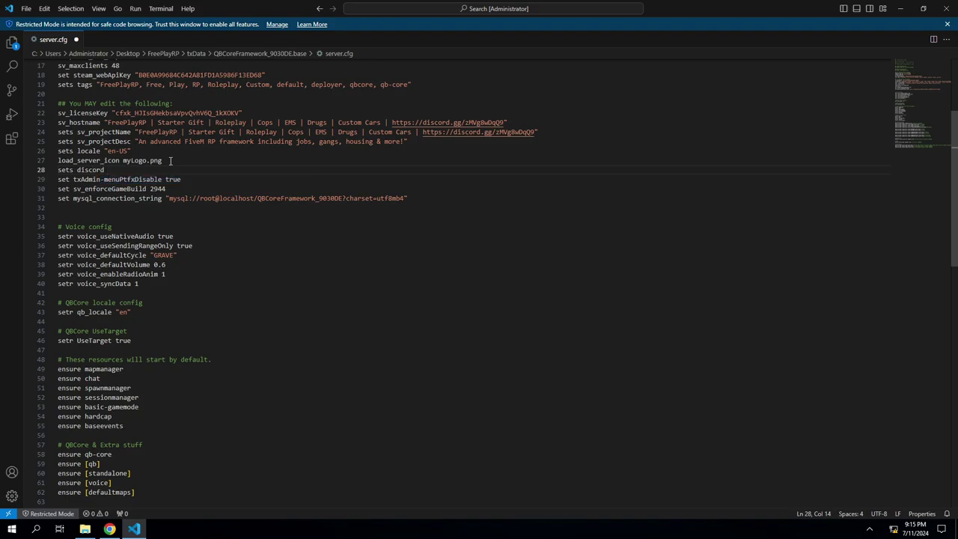
type("\"")
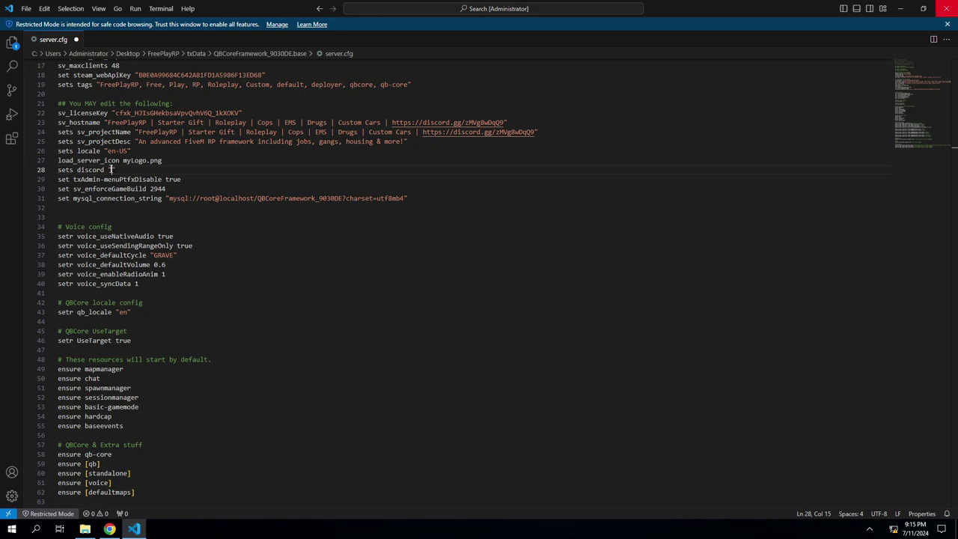
type("https://discord.gg/uzMVg8wDqQ9")
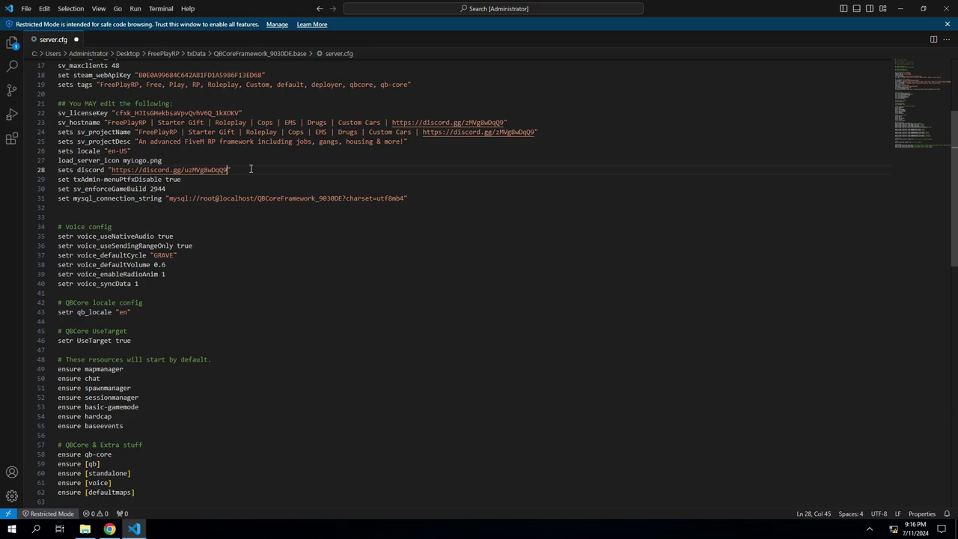
Add the line sets website "" with an empty value below the sets discord line.
key("Return")
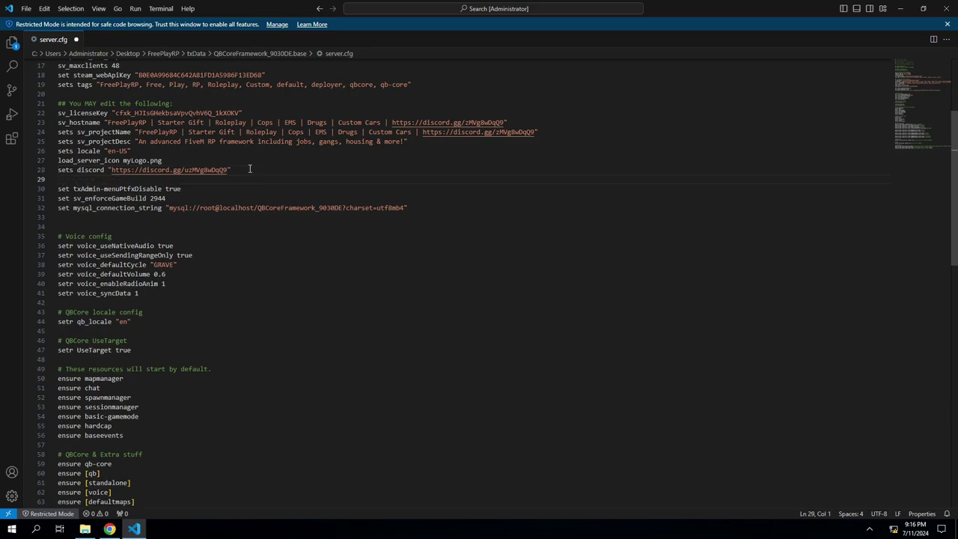
type("set")
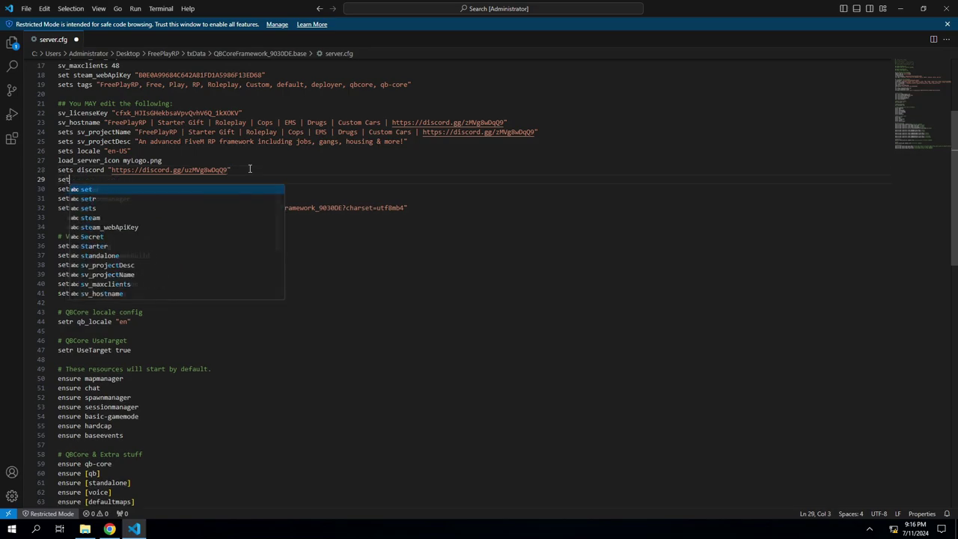
type("s we")
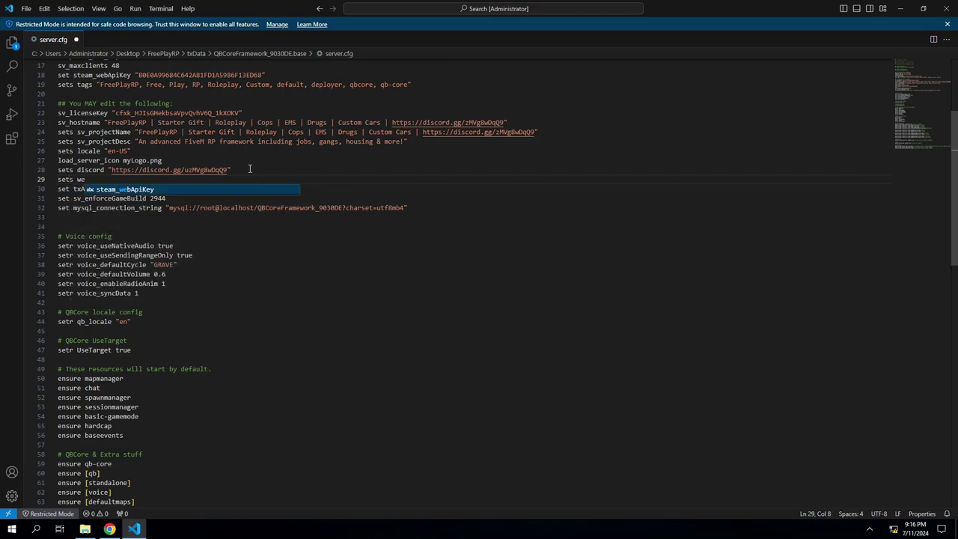
type("bsite")
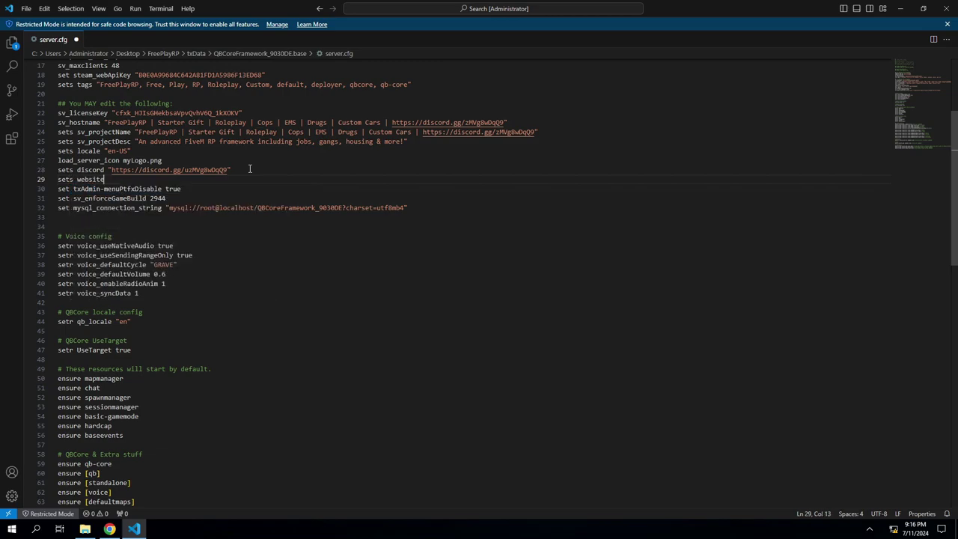
type(" \"")
Comment out the sets website line with a leading #.
key("Left")
key("Left")
key("Left")
key("Left")
key("Left")
key("Left")
key("Left")
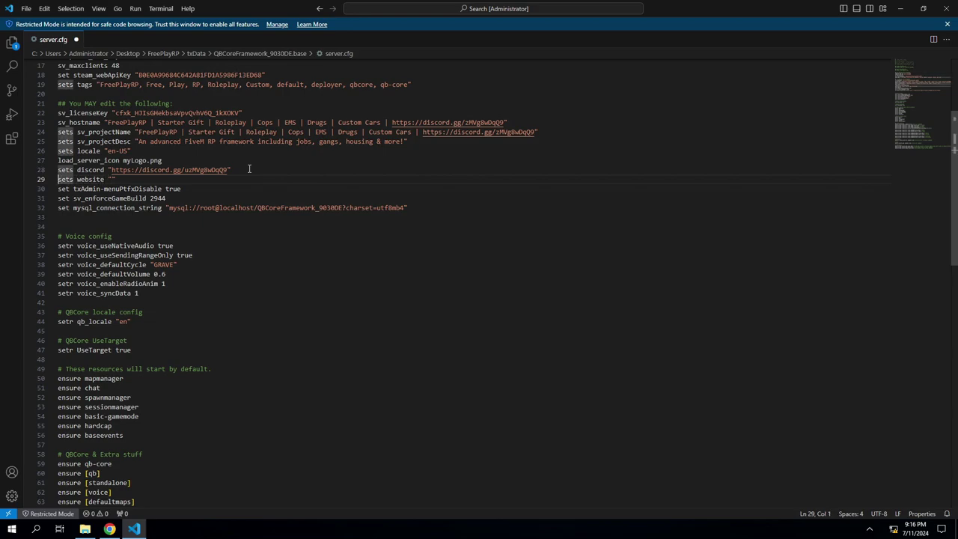
key("Left")
type("#")
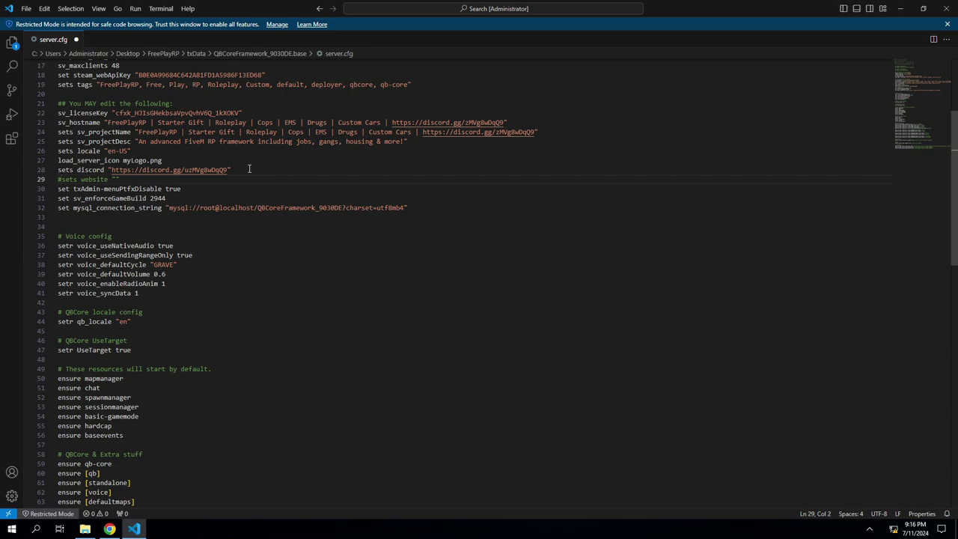
Add the line sets Twitch "Streamer Friendly" directly below the commented website line.
key("Right")
key("Right")
key("Right")
key("Right")
key("Right")
key("Right")
key("Right")
key("Right")
key("Right")
key("Right")
key("Right")
key("Right")
key("Right")
key("Return")
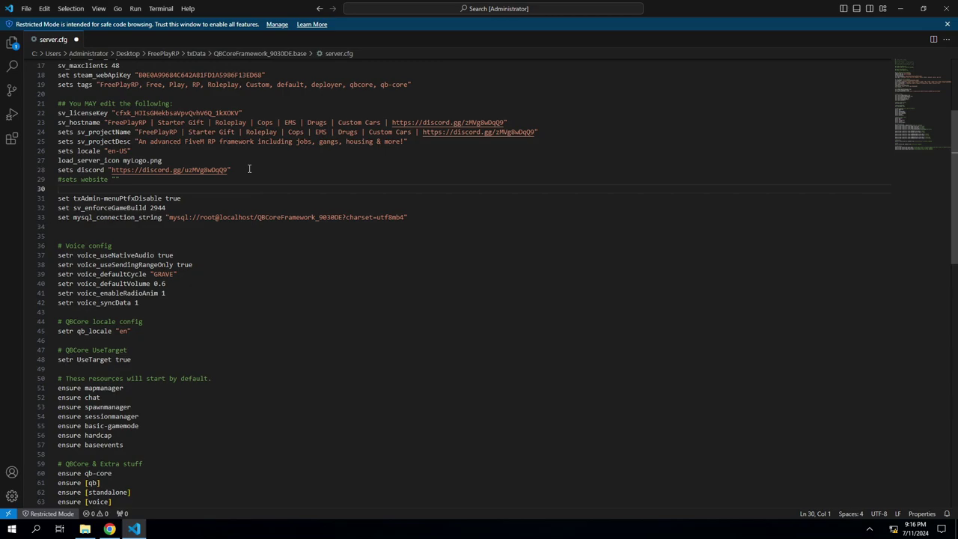
type("set")
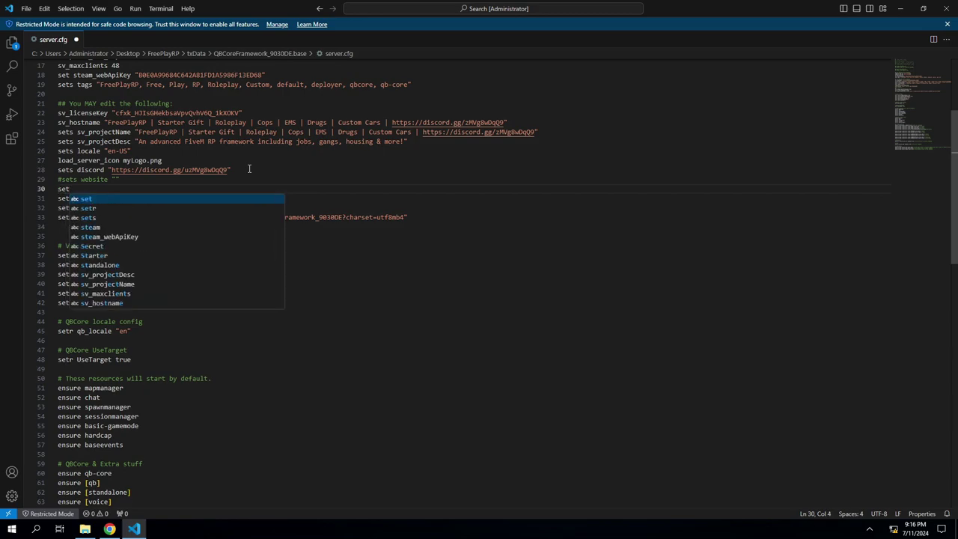
type("s Tw")
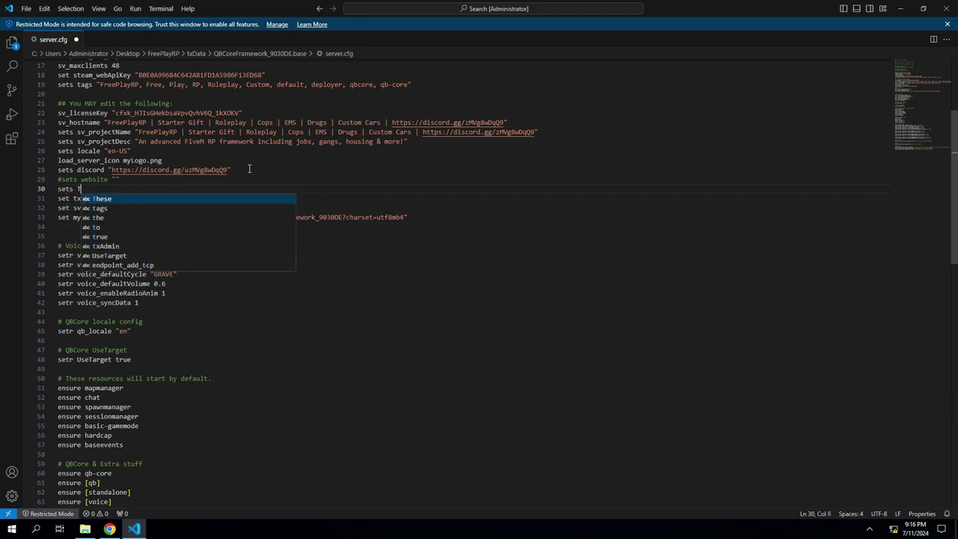
type("itch \"\"")
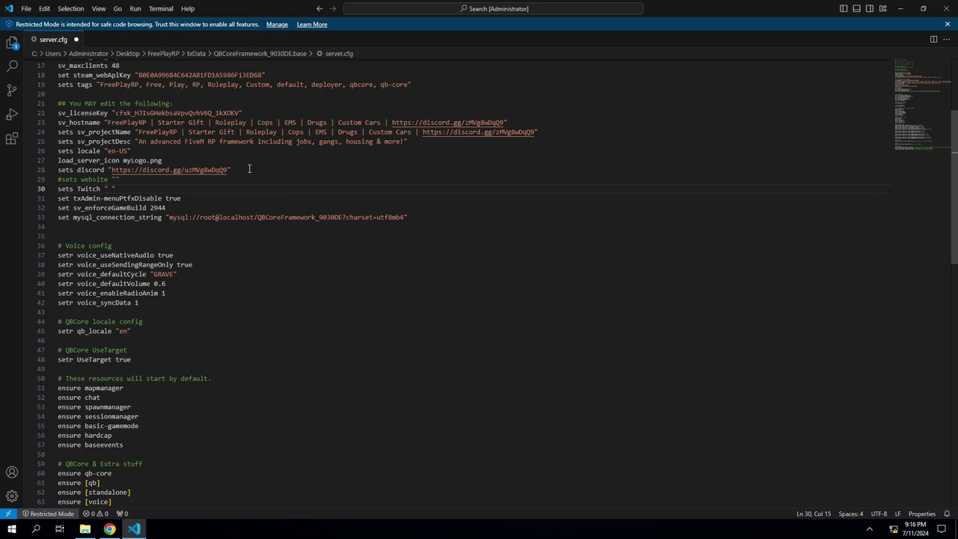
key("Left")
type("Streamer Friendly")
Add the line set Voice "Microphone Required" directly below the sets Twitch line.
key("Return")
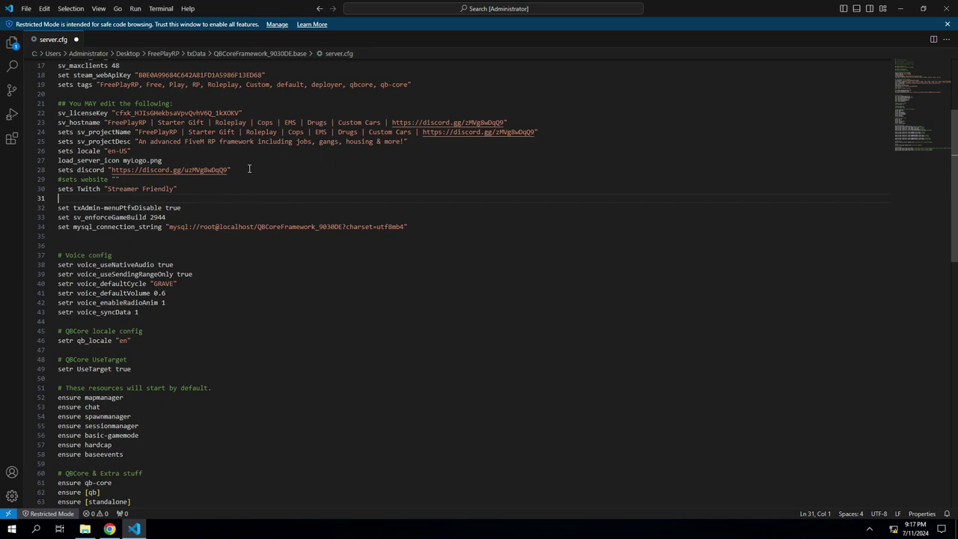
type("set M")
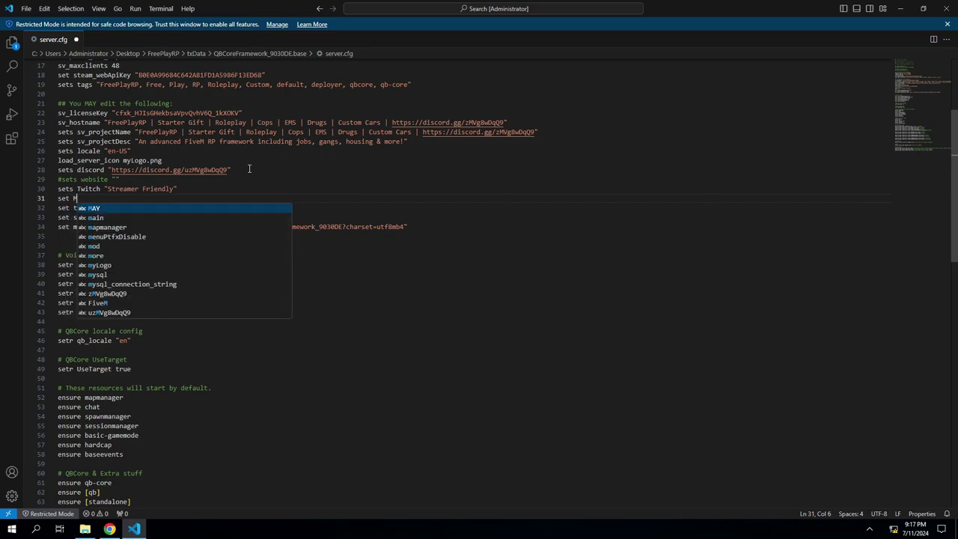
key("BackSpace")
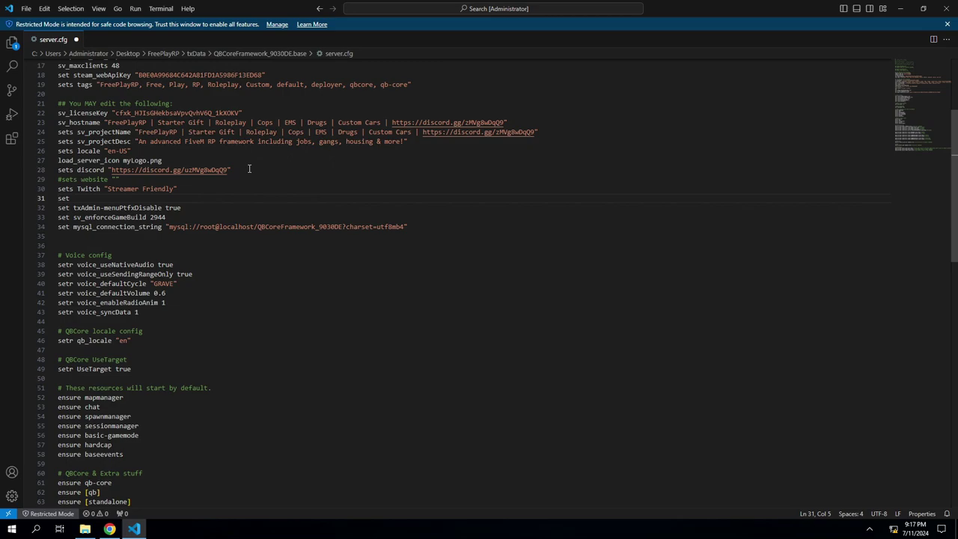
type("Voice \"Microphone Required")
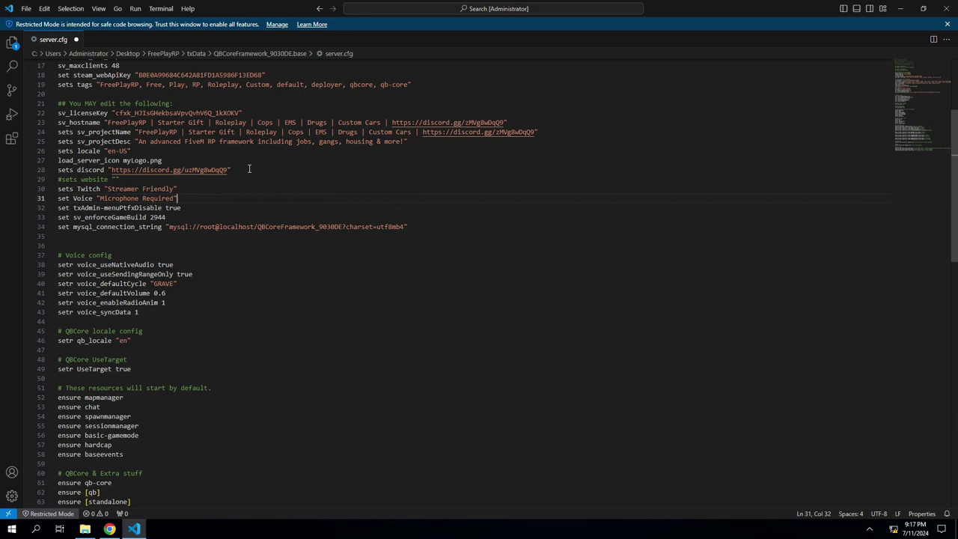
key("Return")
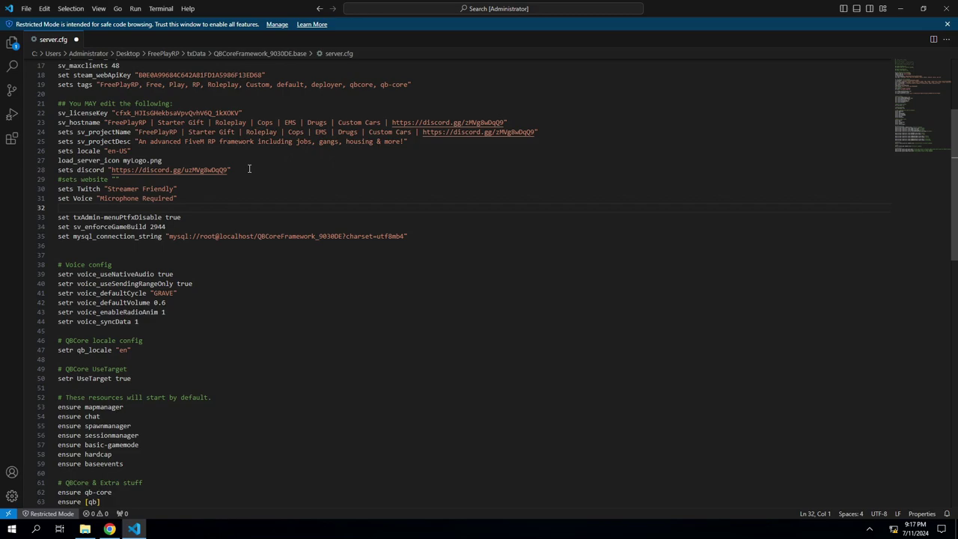
type("set")
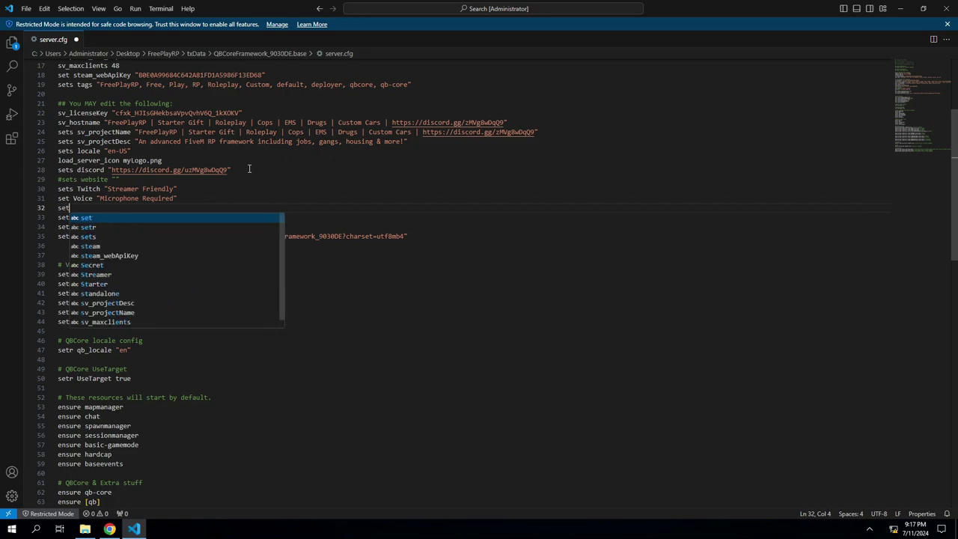
type("s banner_detail \"")
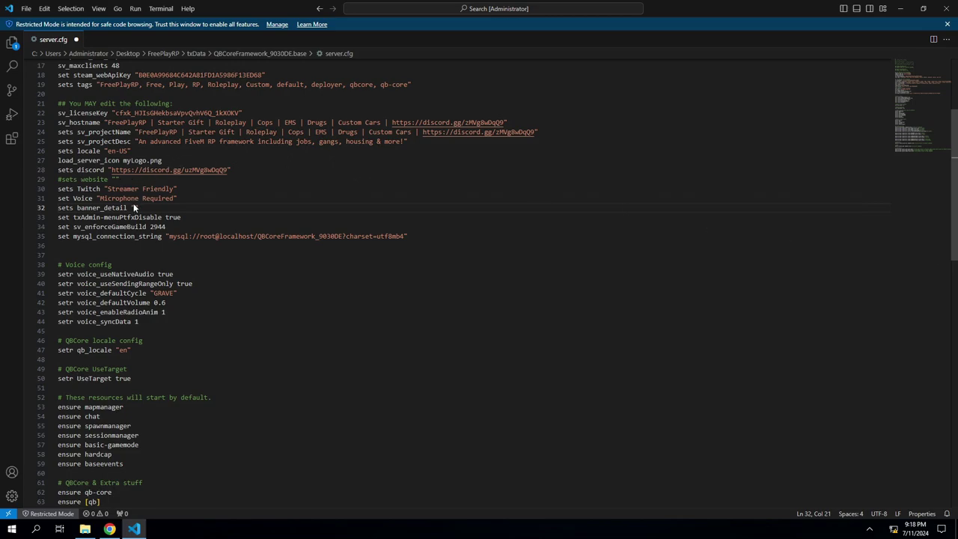
type("https://imgur.com/W3zC2Au.png")
left_click(269, 208)
key("Return")
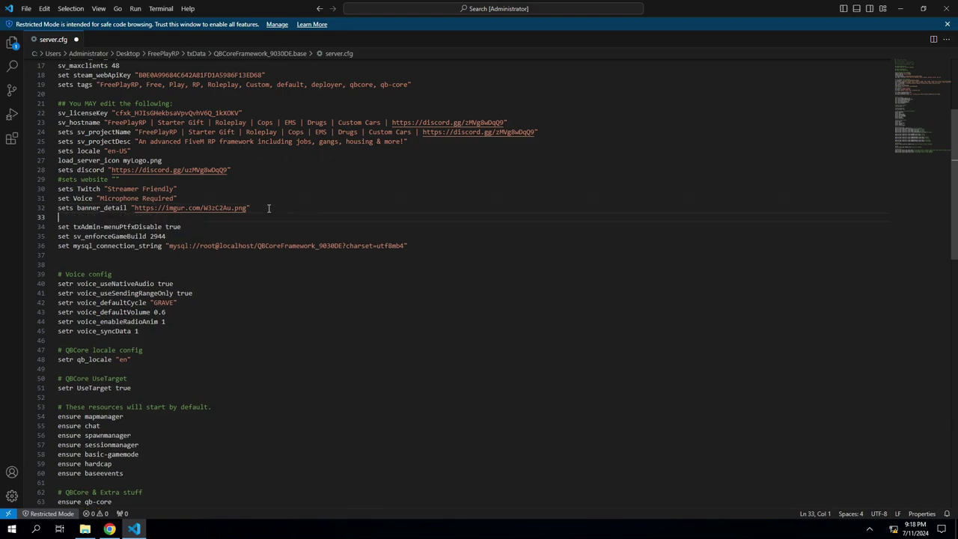
type("ser")
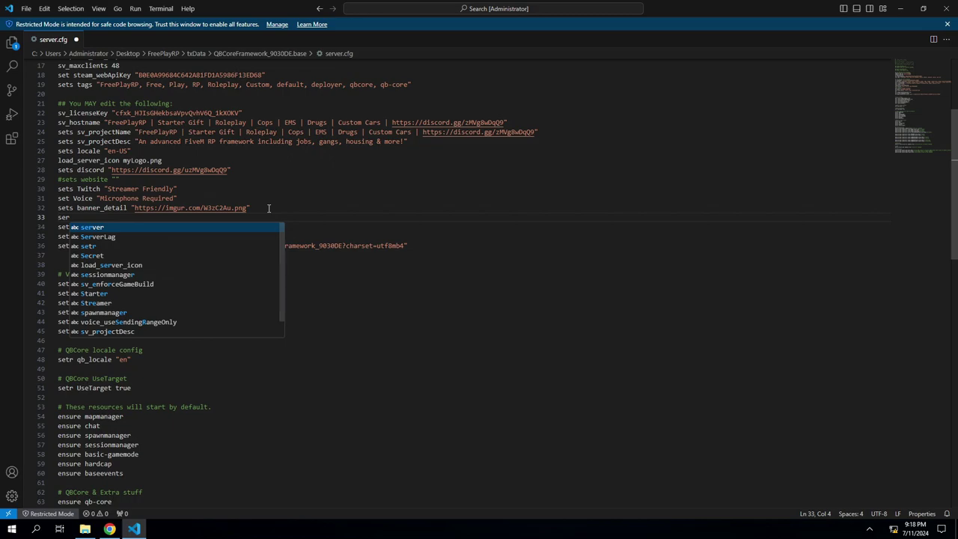
key("BackSpace")
type("ts")
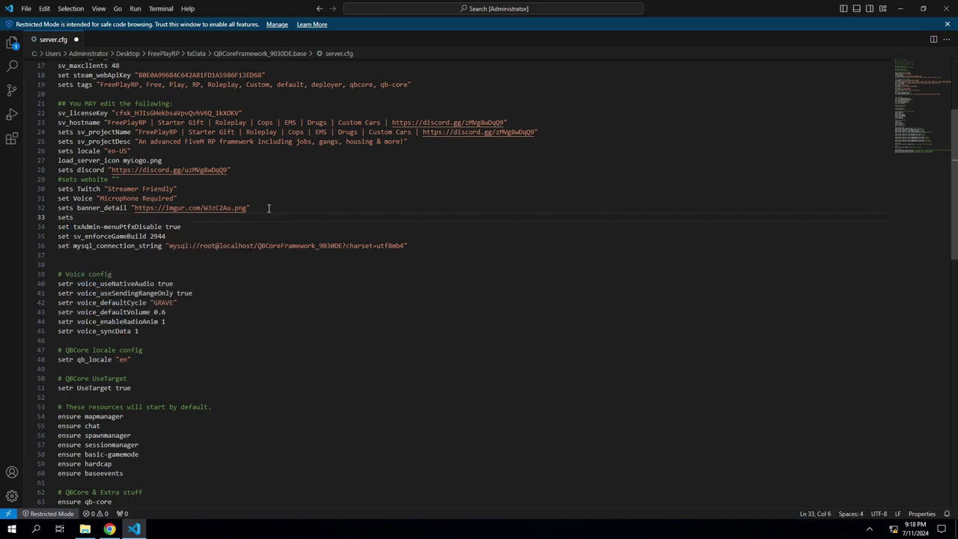
type(" banner_connecting \"")
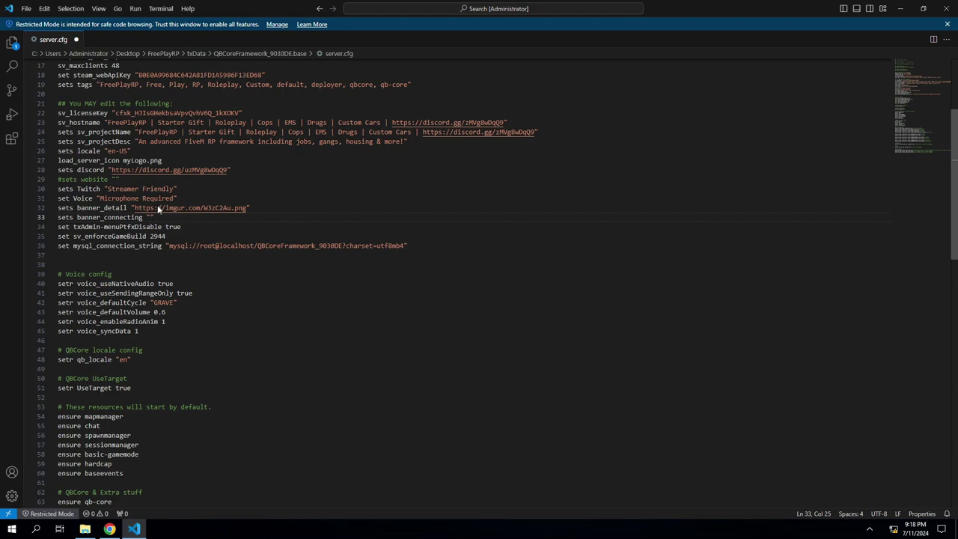
type("https://imgur.com/W3zC2Au.png")
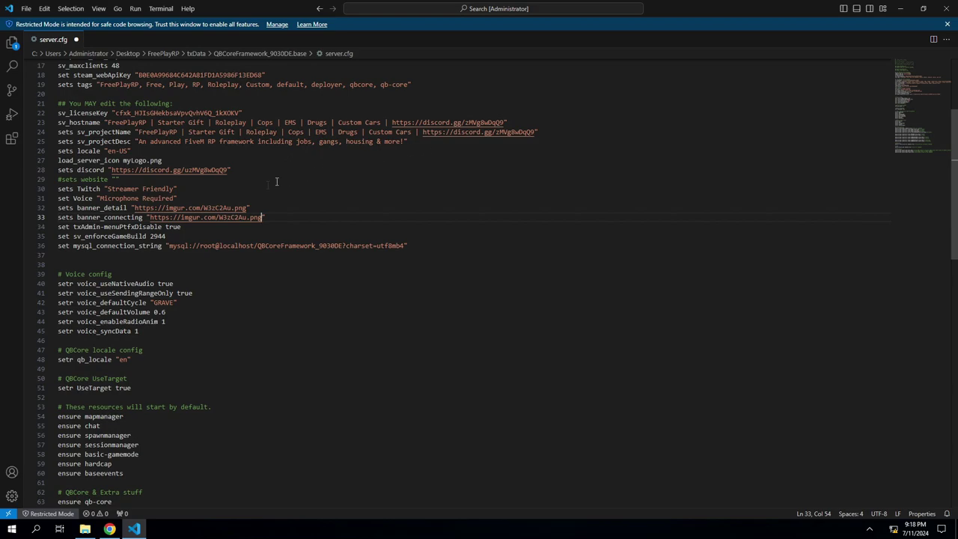
Fill the commented website value with "My webite" and change the Voice line's command to sets.
left_click(118, 179)
type("My website")
left_click(72, 198)
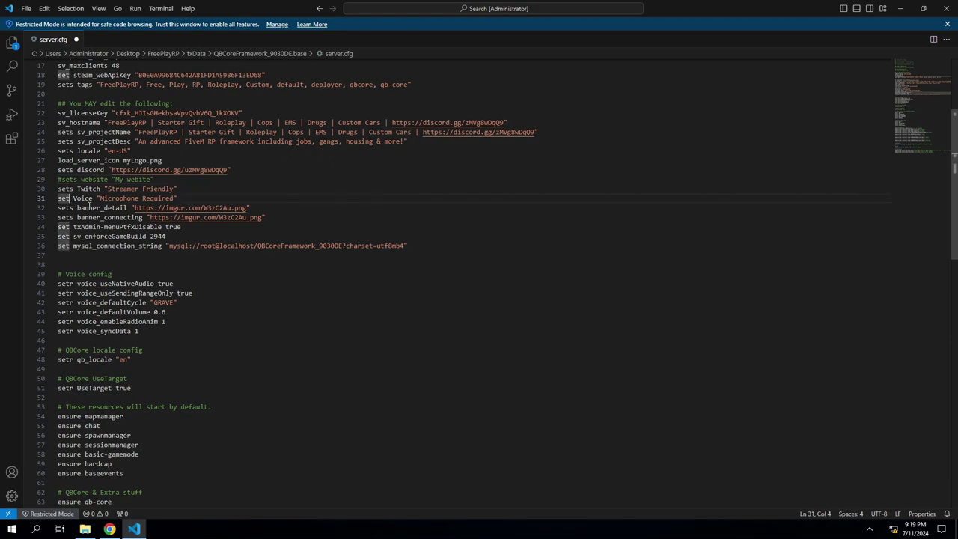
type("s")
left_click(206, 195)
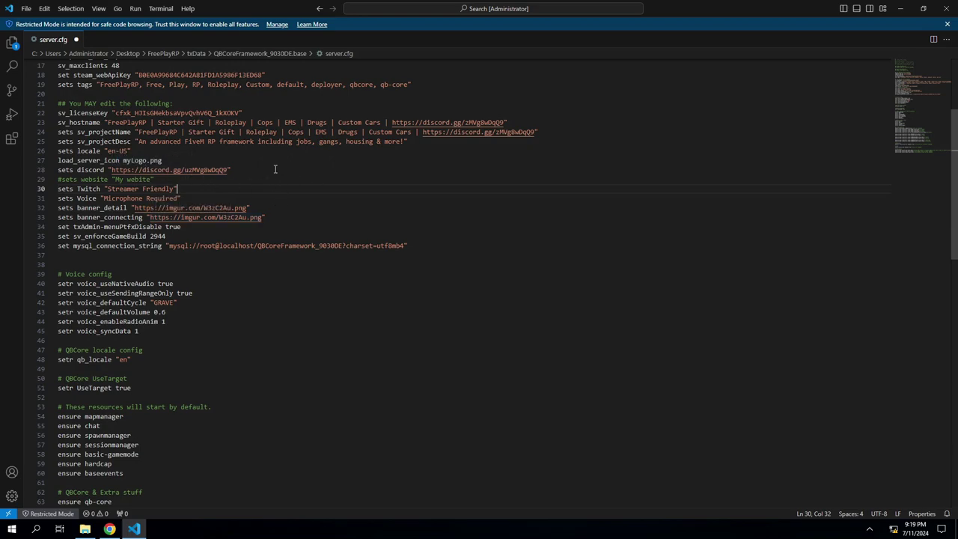
Review the rest of server.cfg, from the listing settings through the resources and permissions to the inheritance lines.
scroll(264, 198, "up", 2)
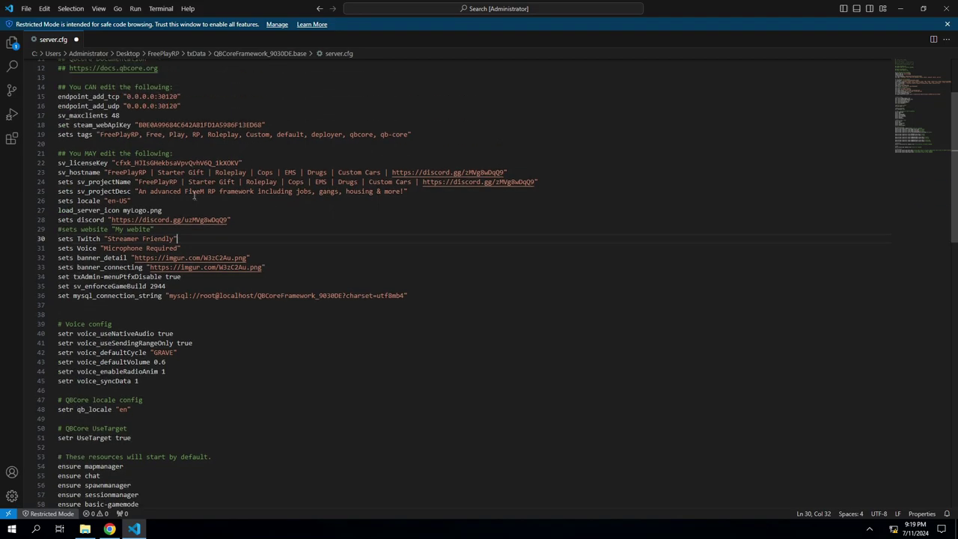
scroll(172, 168, "down", 2)
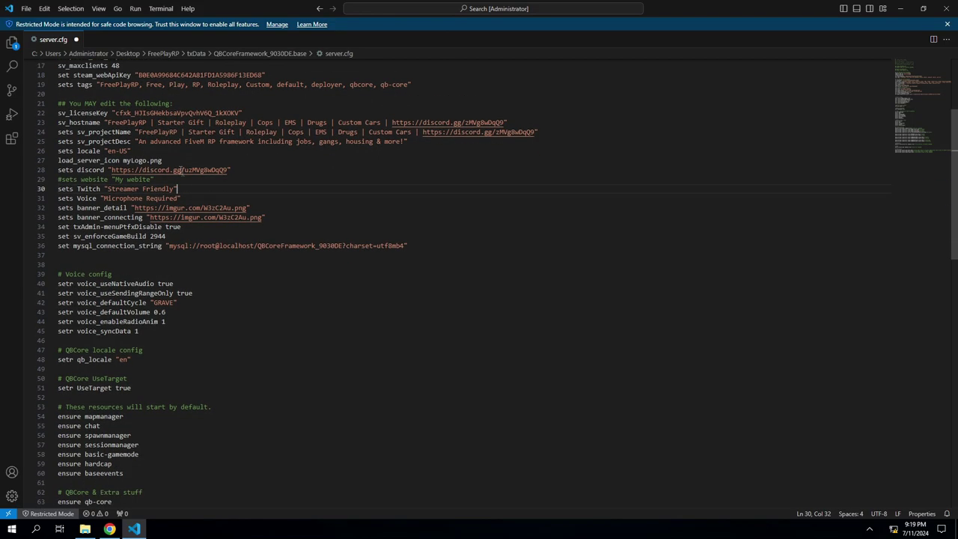
scroll(181, 170, "down", 8)
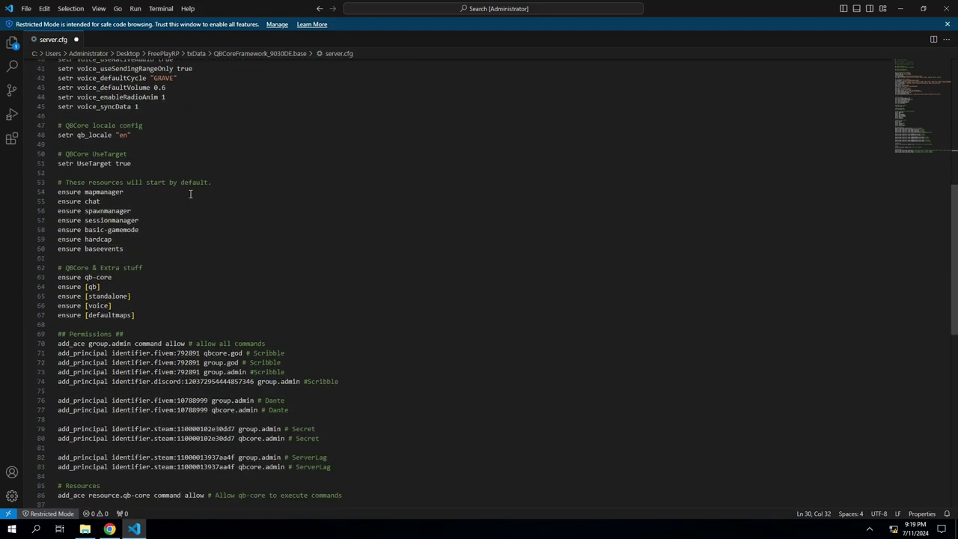
scroll(190, 194, "down", 6)
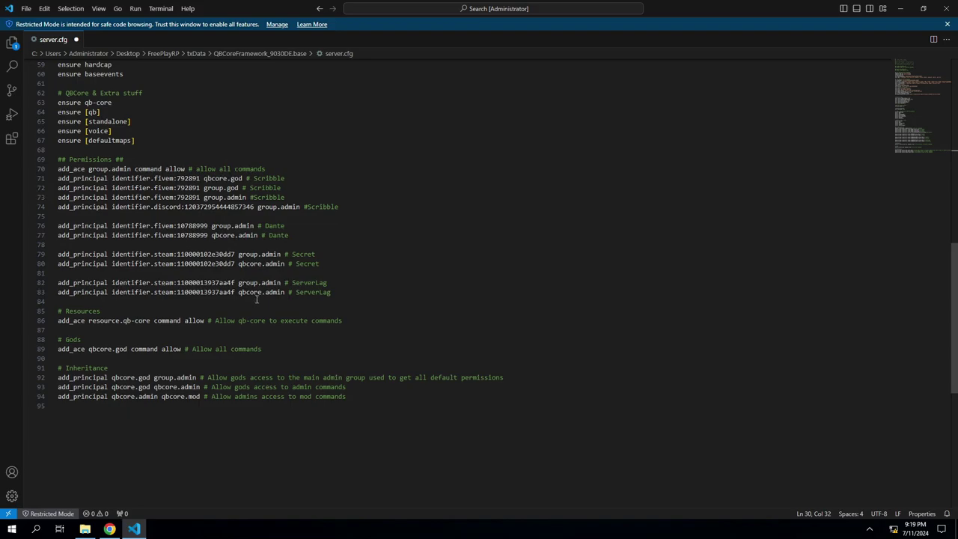
scroll(263, 314, "down", 2)
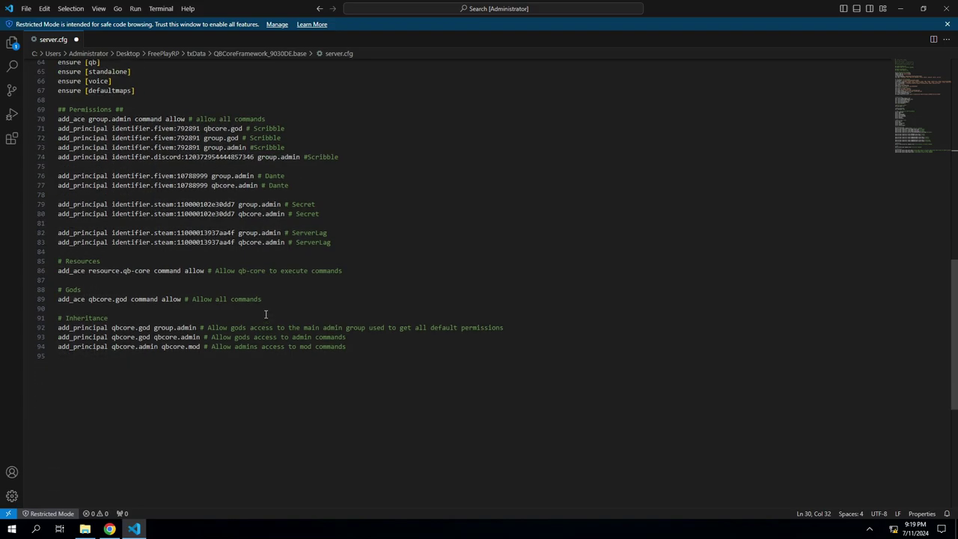
scroll(264, 330, "up", 4)
scroll(270, 333, "up", 10)
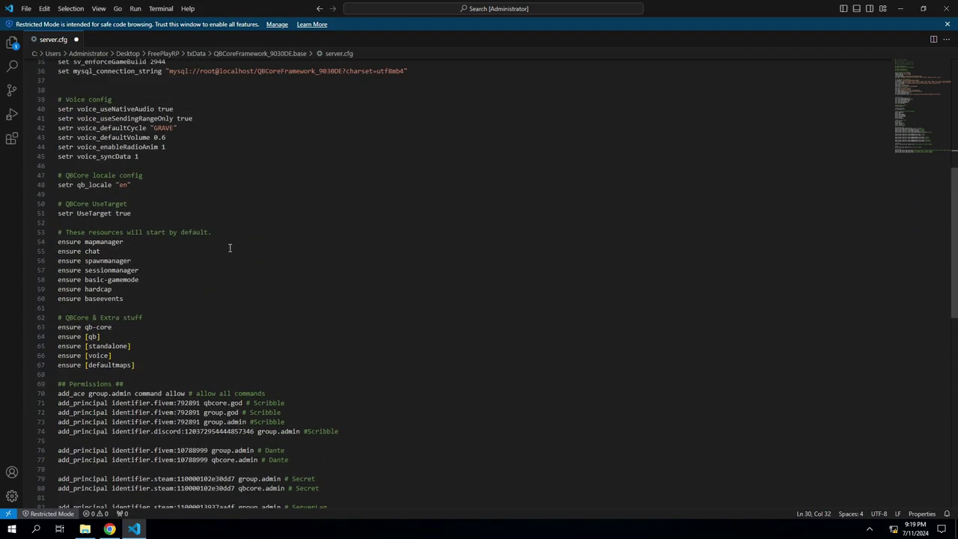
scroll(230, 255, "up", 4)
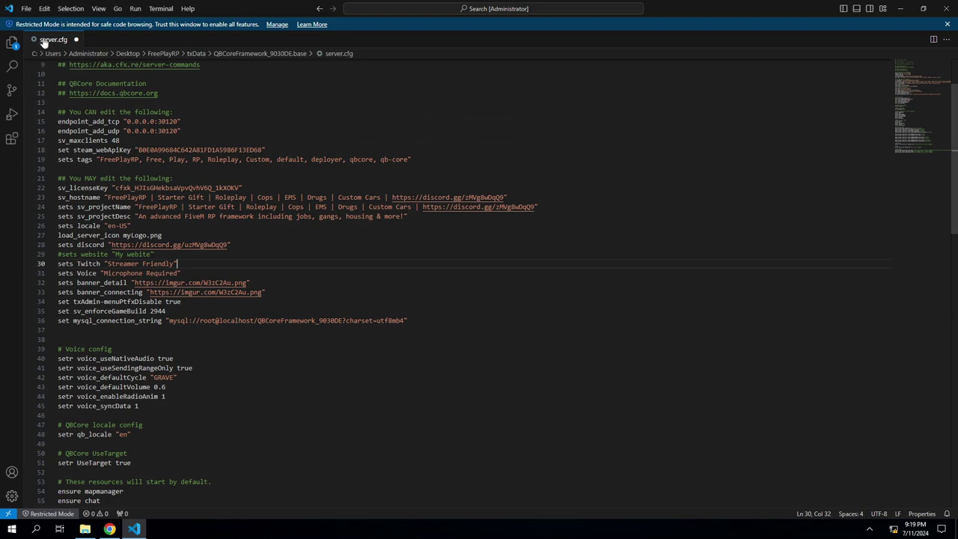
Save the edited server.cfg file.
left_click(26, 9)
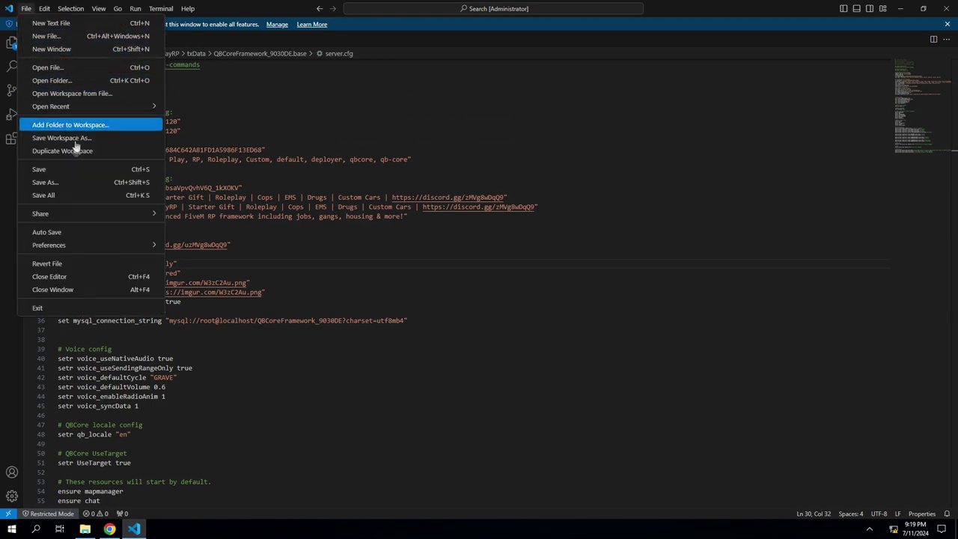
left_click(67, 174)
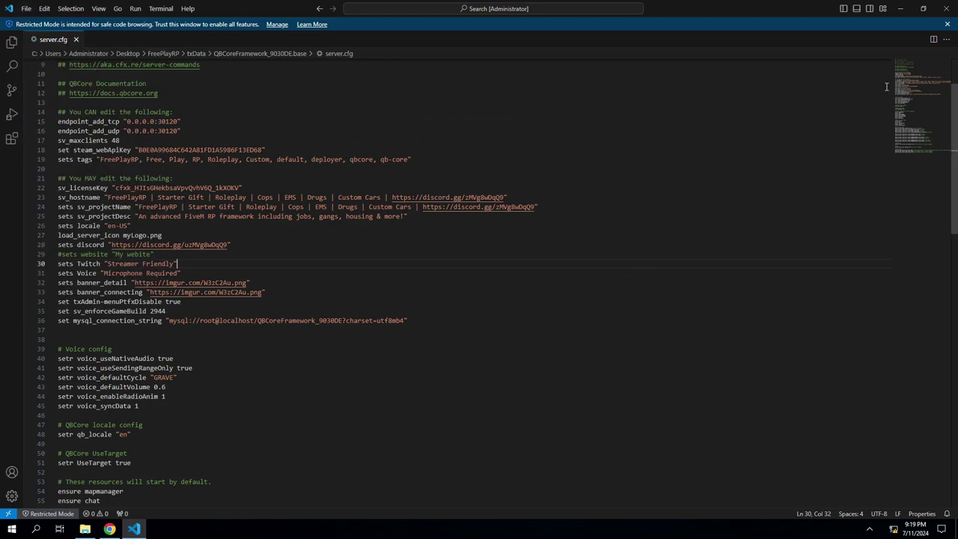
Switch to the FiveM client and open the FreePlayRP server's details page to check its listing.
left_click(901, 9)
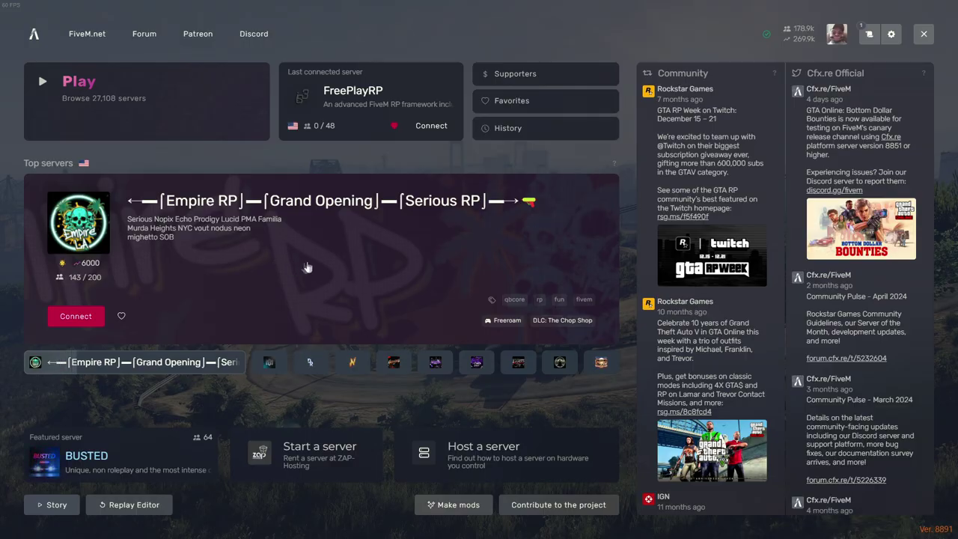
left_click(344, 119)
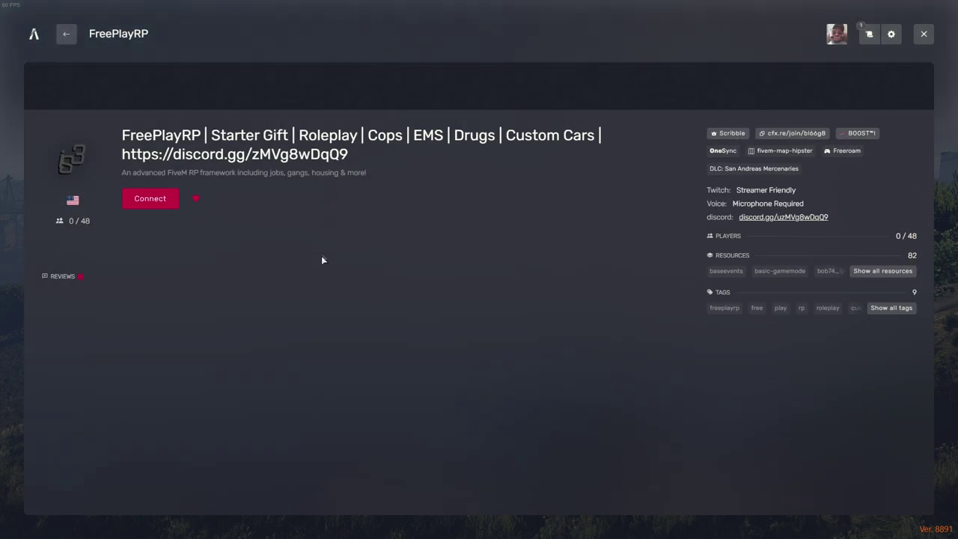